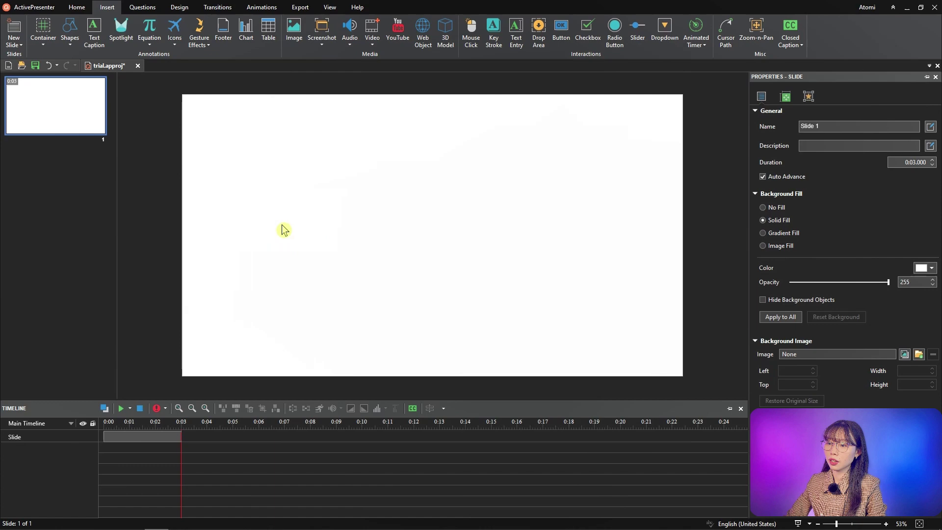
- Insert the Fitness - 72464.mp4 video onto slide 1 and add a new empty audio object
click(372, 41)
click(385, 56)
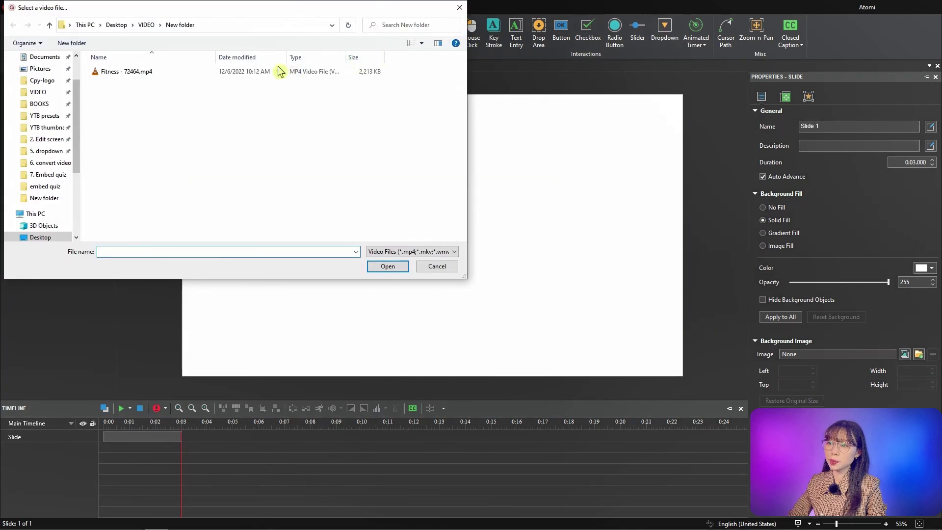
click(277, 72)
click(400, 270)
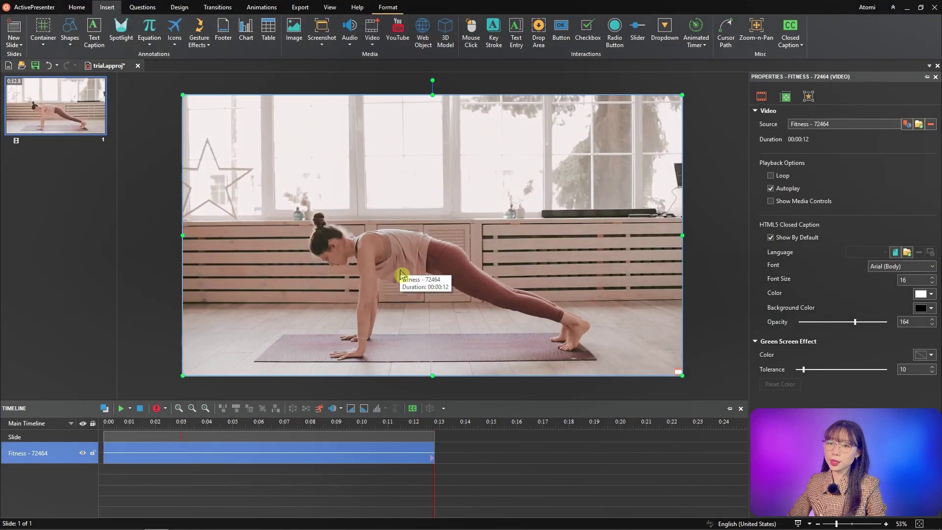
click(351, 44)
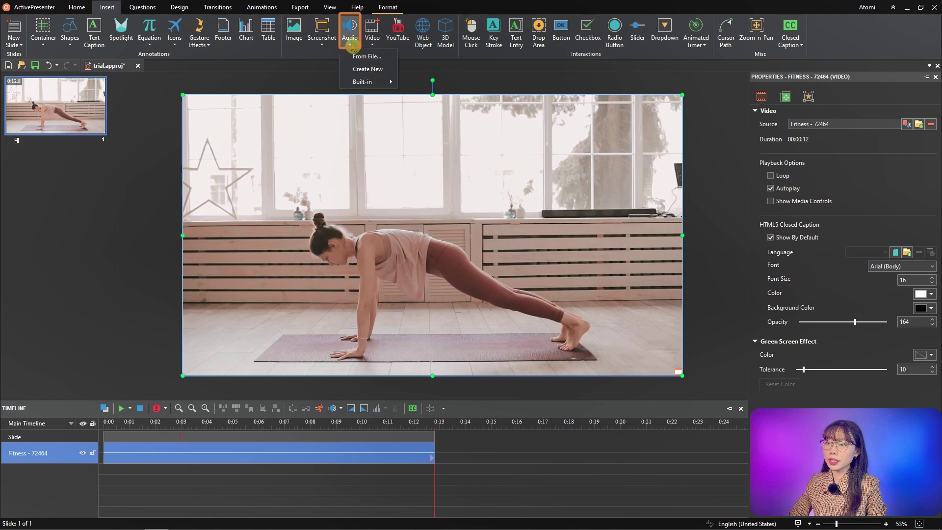
click(366, 68)
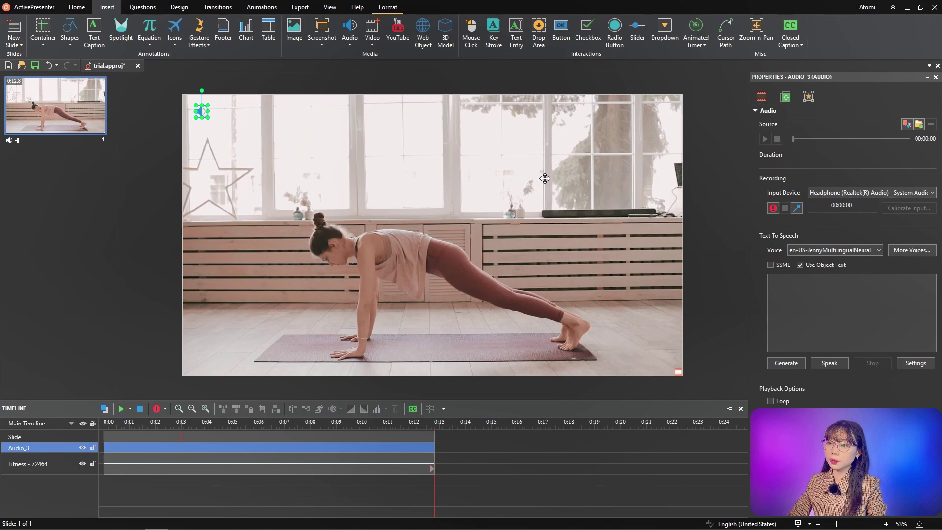
- Preview and add the Salli and Matthew US English Neural cloud voices, then confirm
click(905, 255)
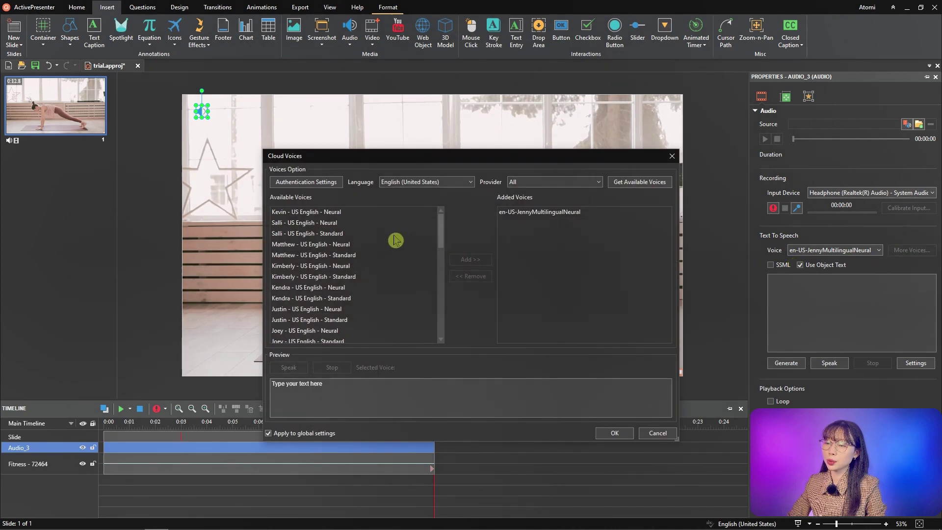
click(321, 225)
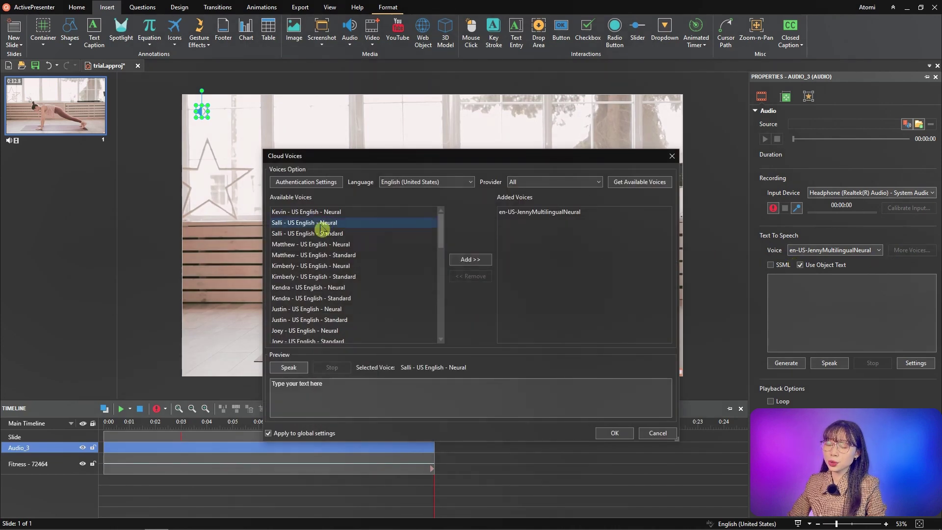
click(291, 368)
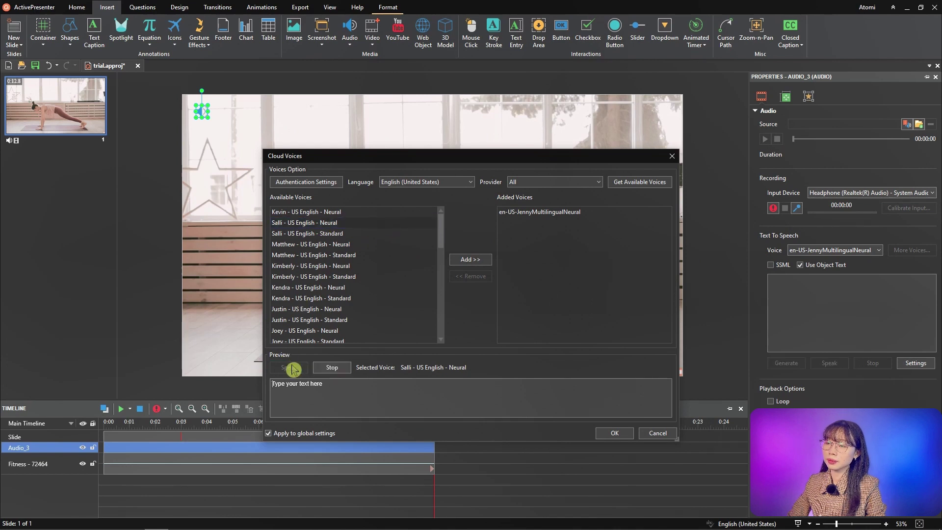
click(469, 260)
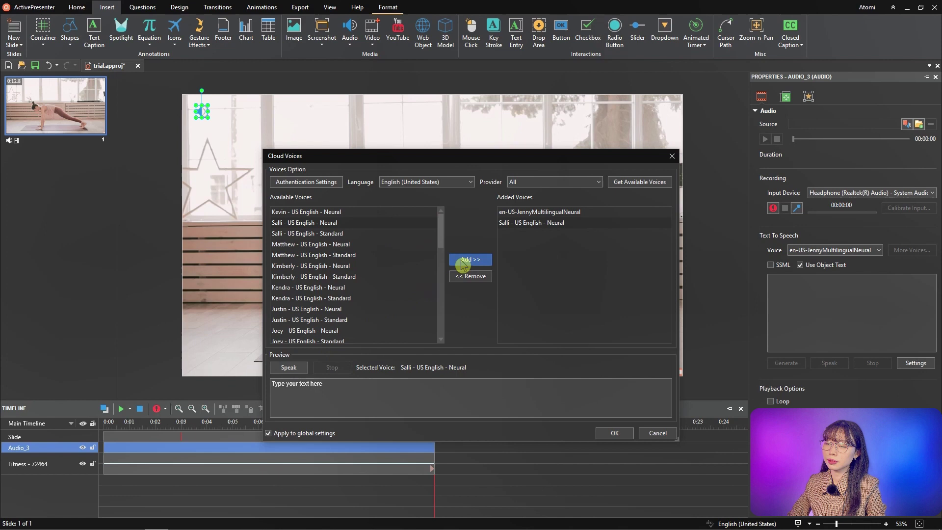
click(342, 245)
click(294, 369)
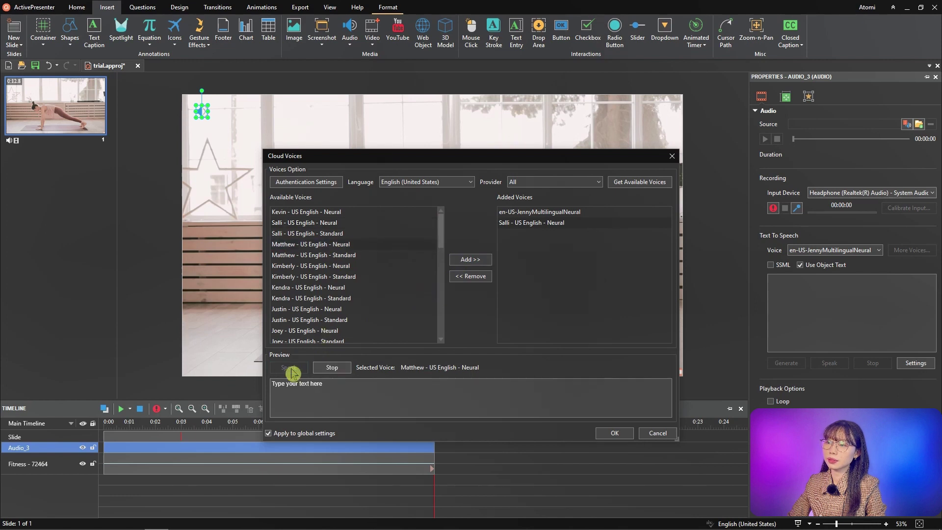
click(470, 259)
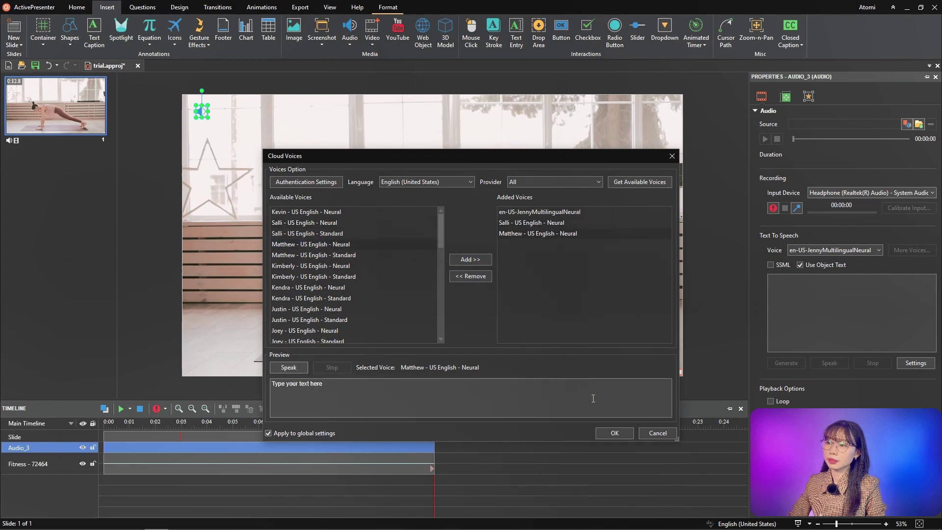
click(626, 434)
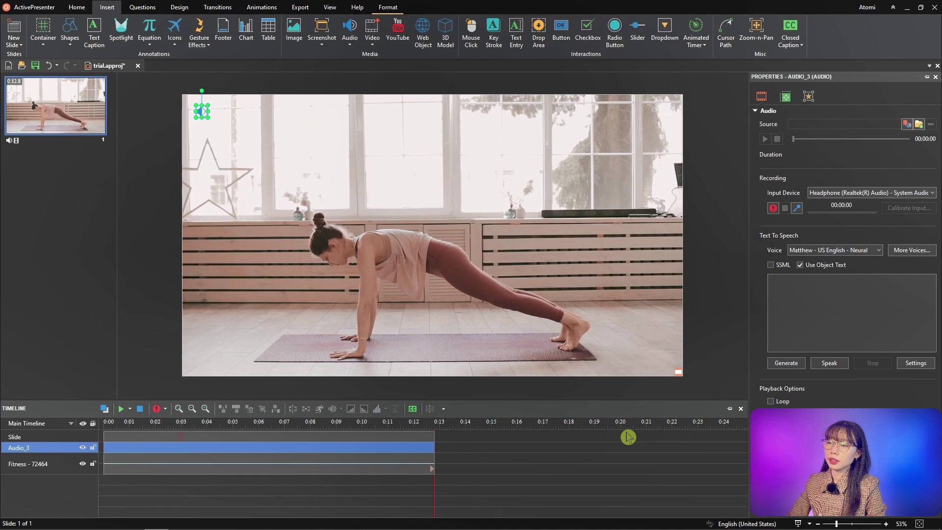
- Paste the exercise-benefits script, choose en-US-JennyMultilingualNeural, preview it, and generate the 13-second narration clip
click(764, 316)
text(The best way to stay healthy is by doing exercises. The benefits of exercises are many, and they include mental, physical, and social benefits.  A study has found that people who exercise have better mental health than those who don't.)
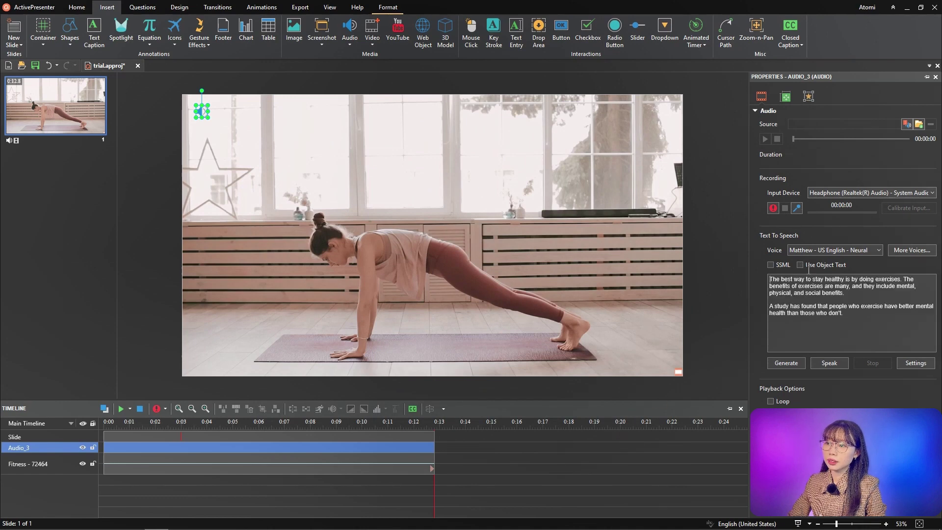
click(860, 251)
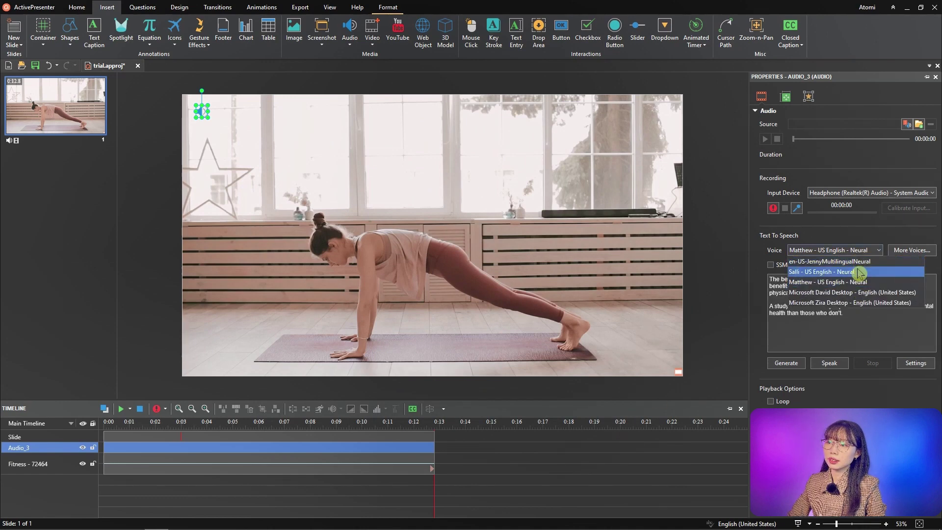
click(835, 261)
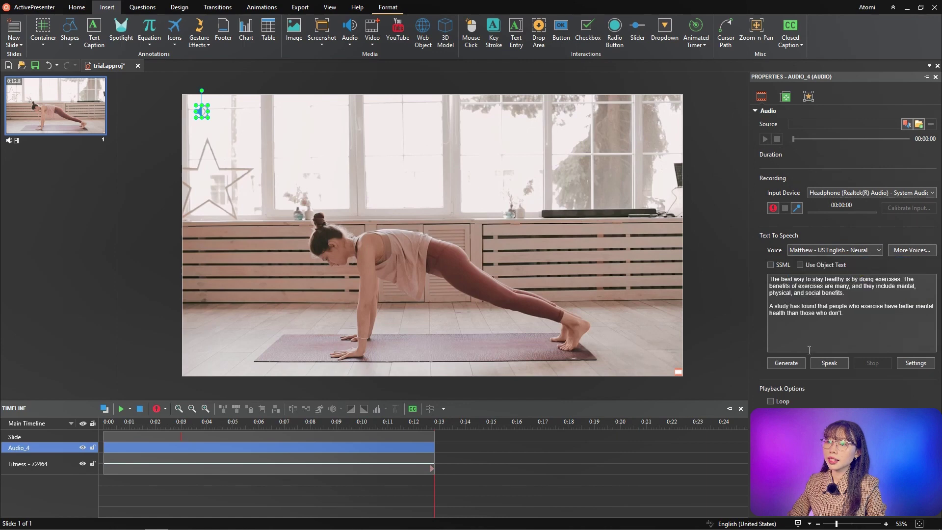
click(834, 369)
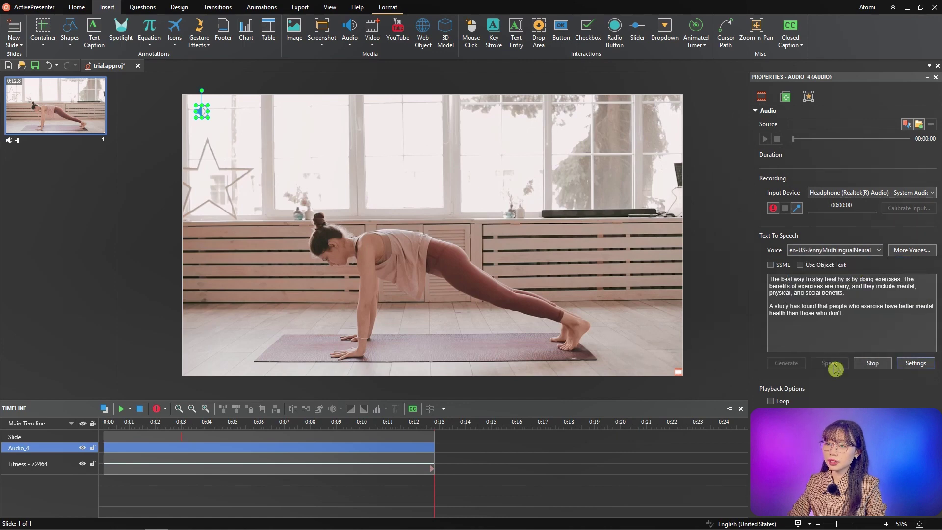
click(870, 366)
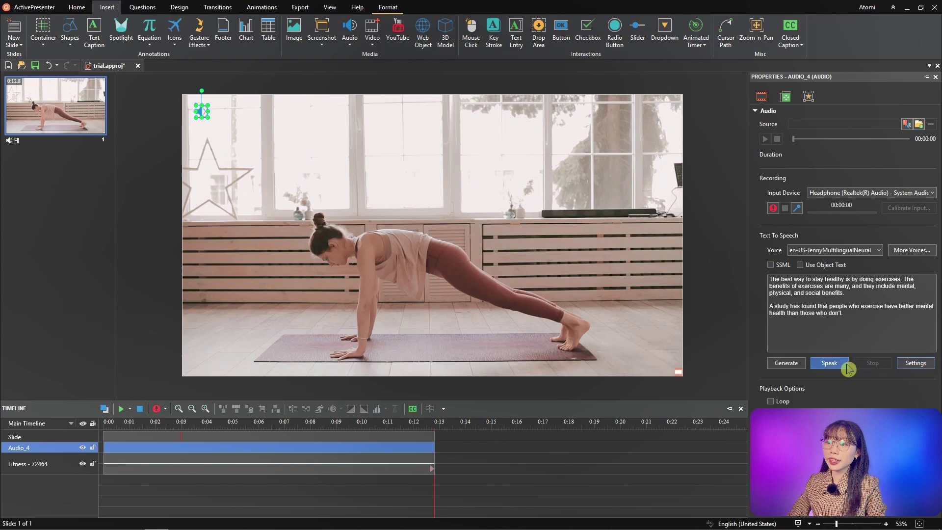
click(793, 367)
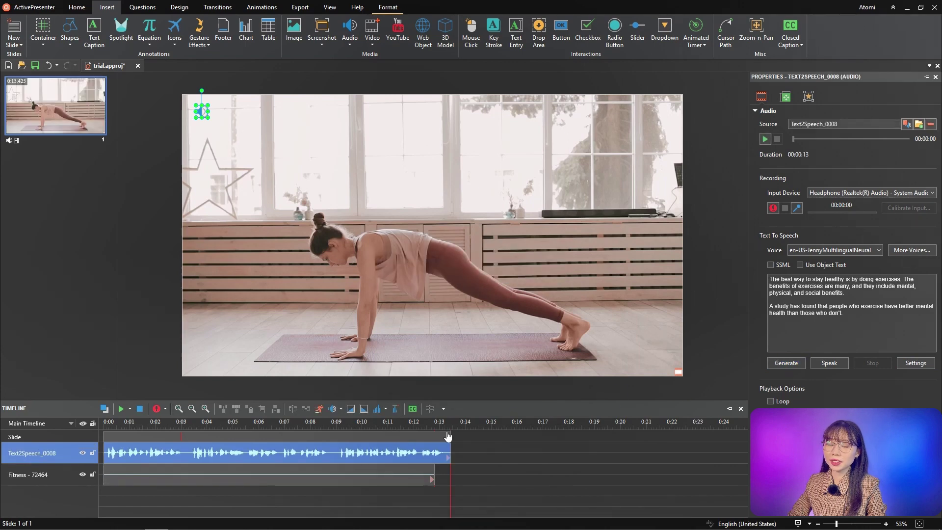
- Add a multiple-choice question slide titled 'How often do you do exercises?'
click(382, 455)
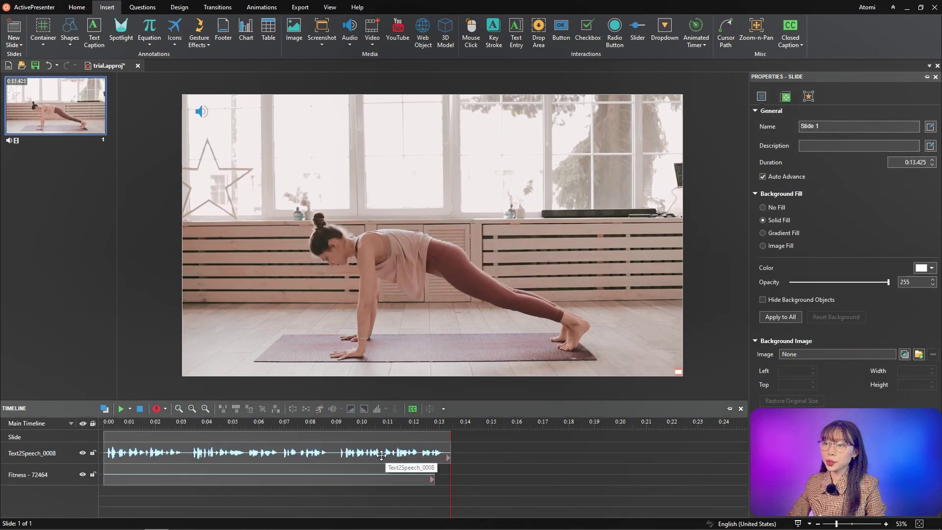
click(154, 8)
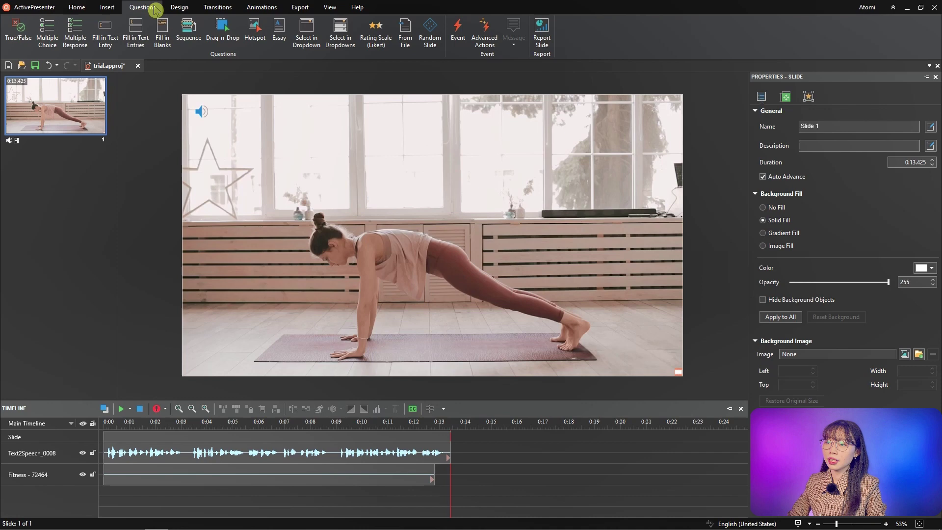
click(48, 35)
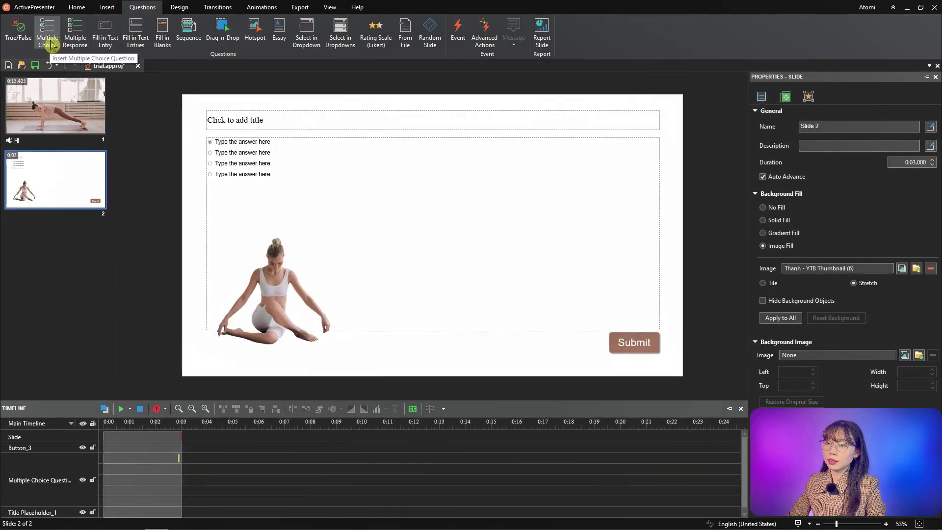
click(230, 115)
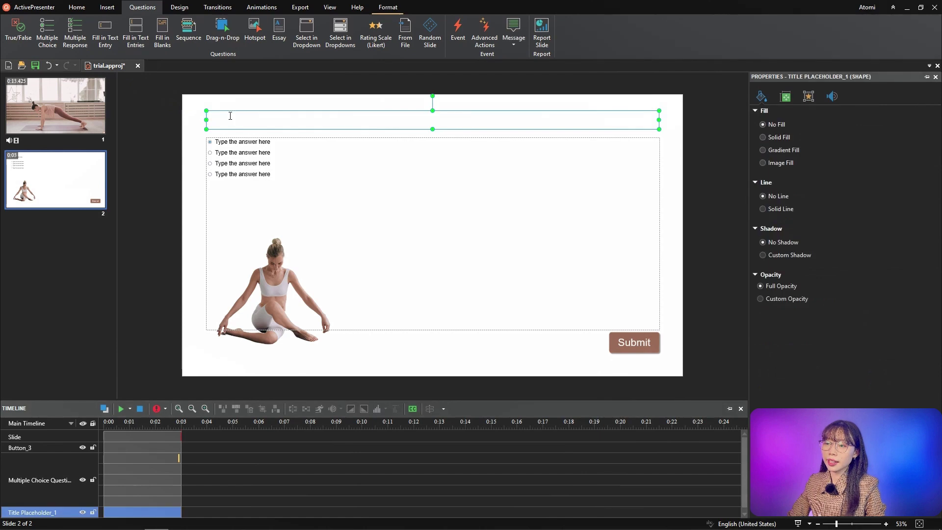
text(How often do you do exercises?)
- Fill in the four answers from 'Rarely. I'm busy' to 'Very frequent. I do exercises a lot.'
click(252, 143)
text(Rarely. I'm busy)
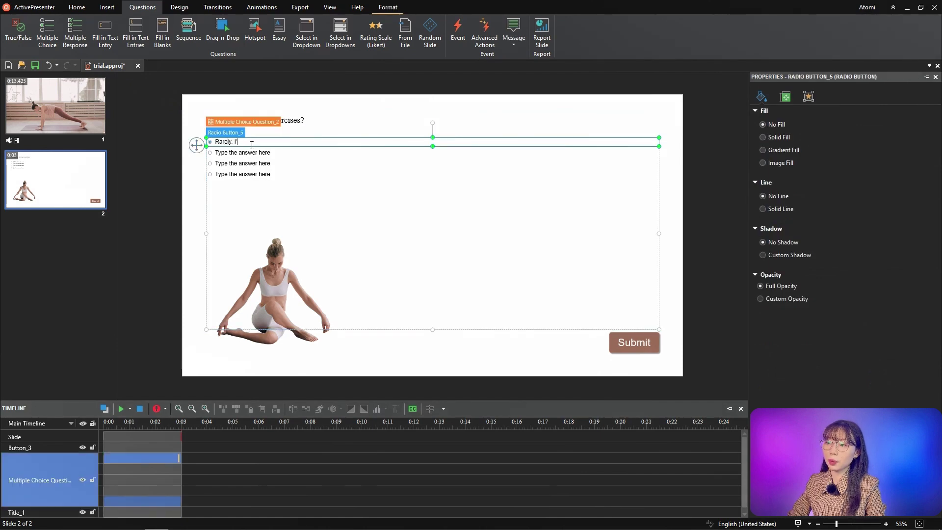
click(247, 153)
text(Sometimes. I have other things to do)
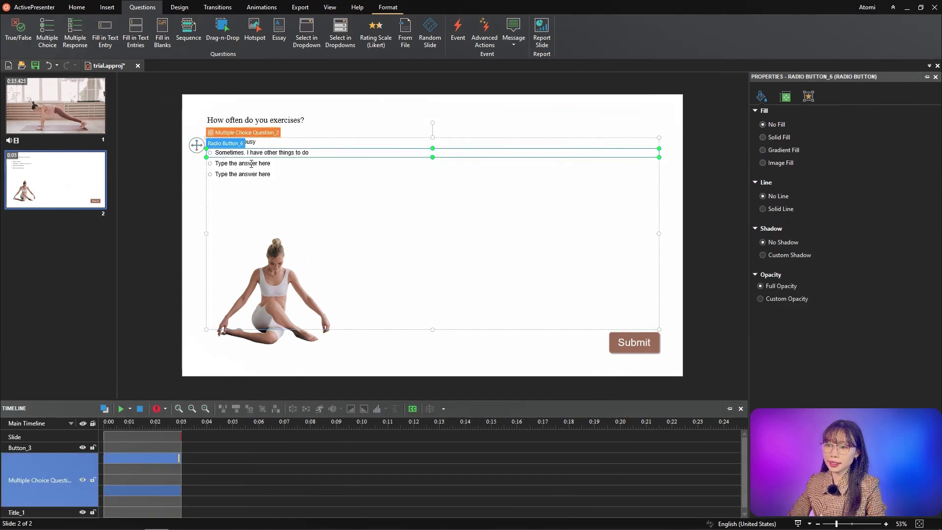
click(252, 163)
text(Often. I think doing exercises is good for our health)
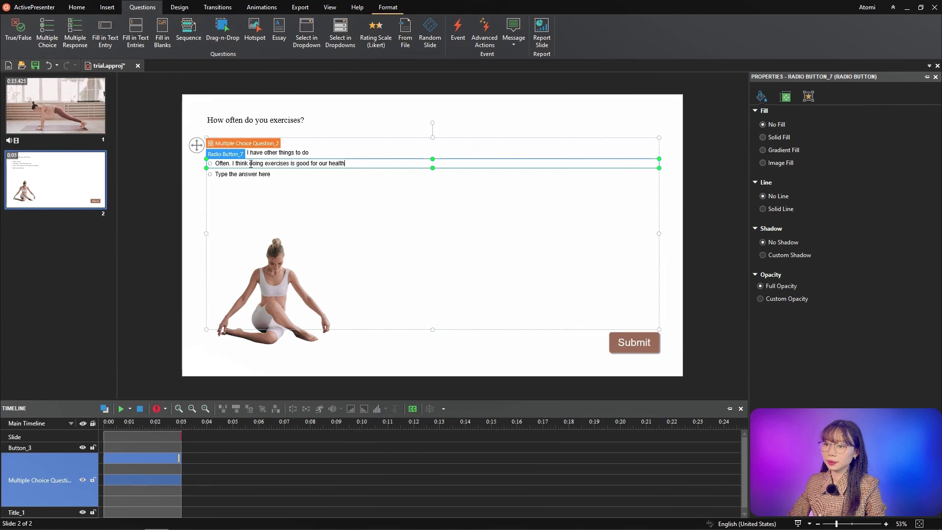
click(247, 174)
text(Very frequent. I do exercises a lot.)
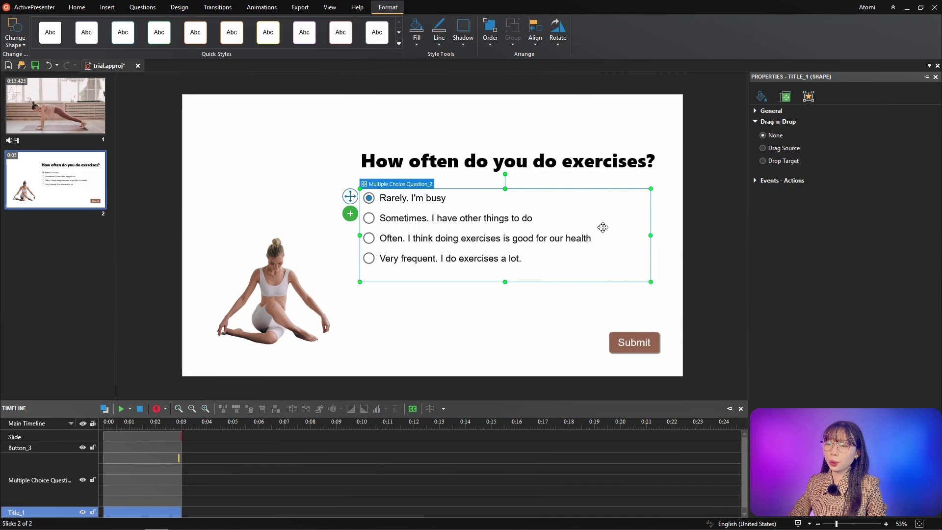
- Switch the question's scoring mode from Graded to Survey, then return to slide 1
click(603, 227)
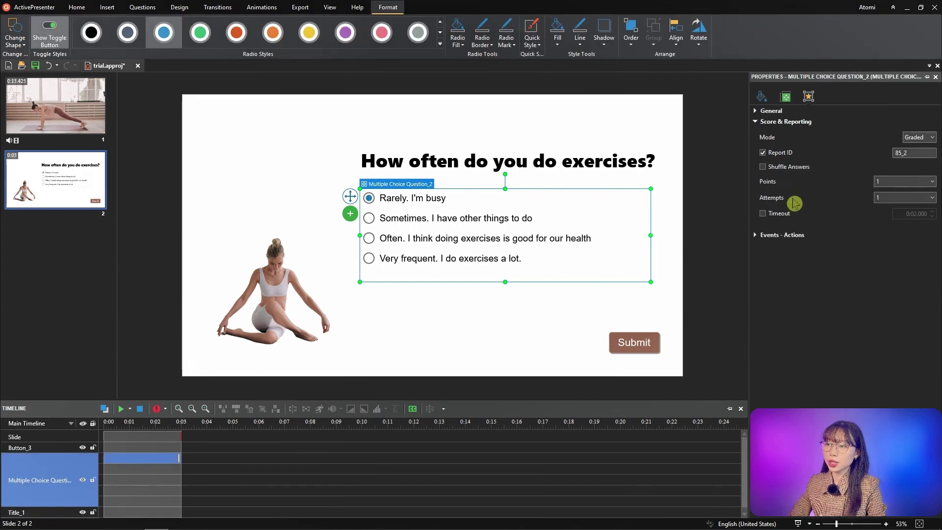
click(927, 138)
click(921, 159)
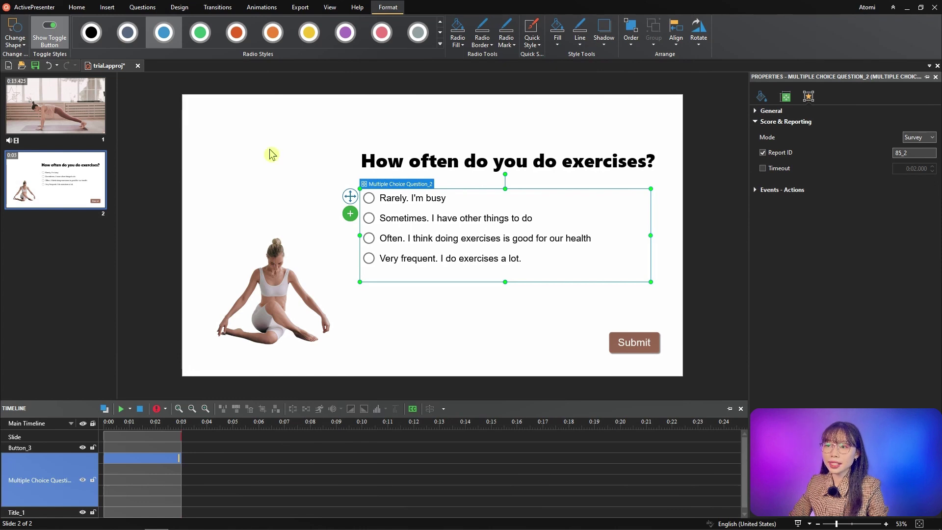
click(87, 118)
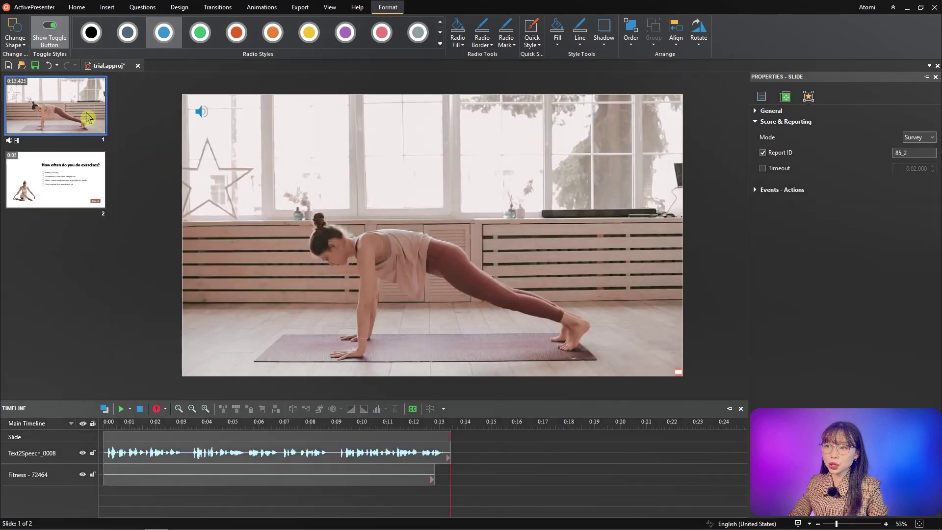
- Place the playhead at 0:03.132 and split the fitness video slide there
click(185, 427)
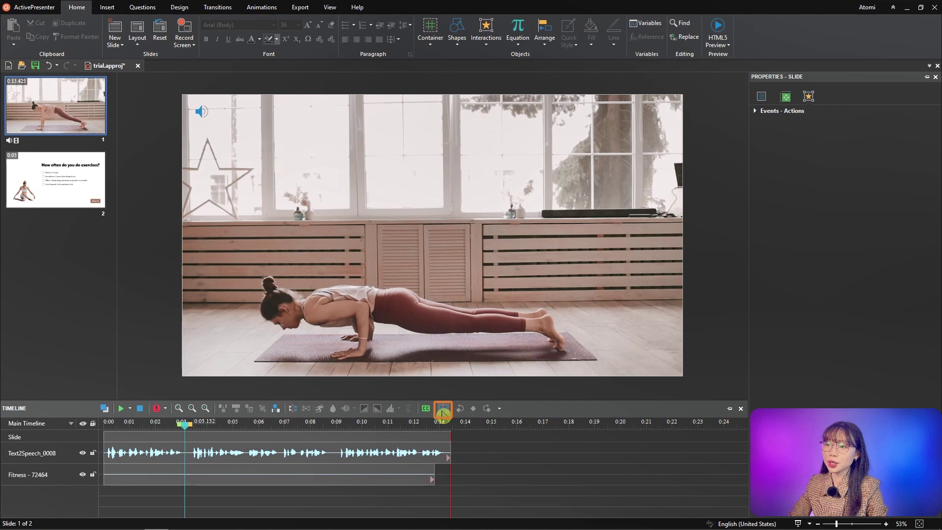
click(443, 412)
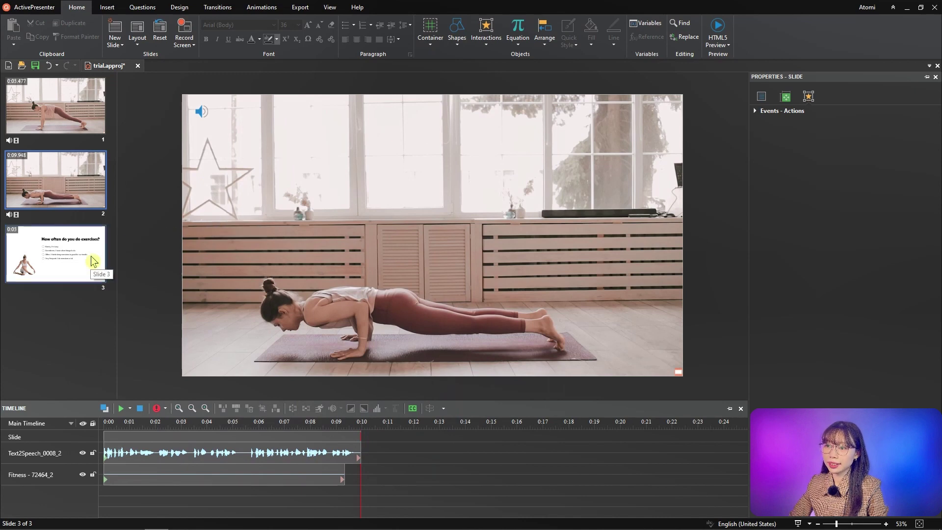
- Move the question slide to position 2 and give slides 2 and 3 a Fade transition
drag(101, 270, 96, 171)
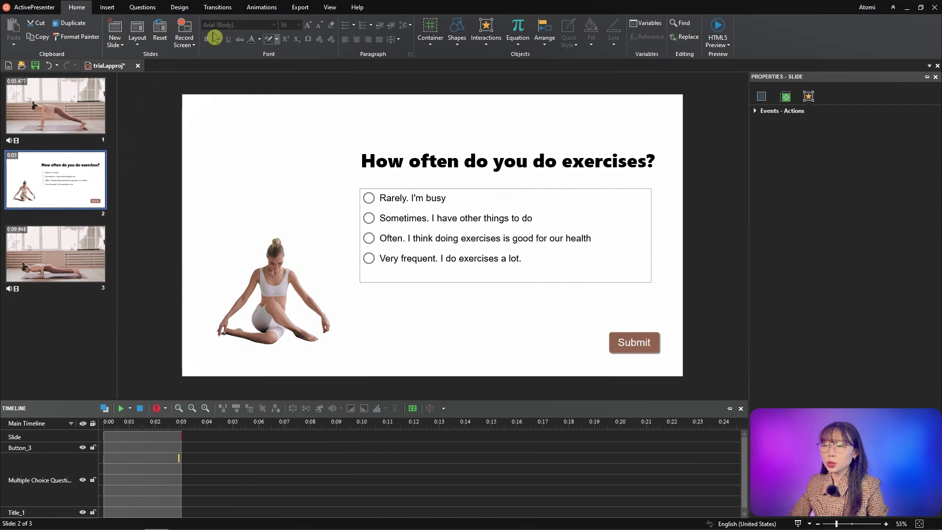
click(223, 9)
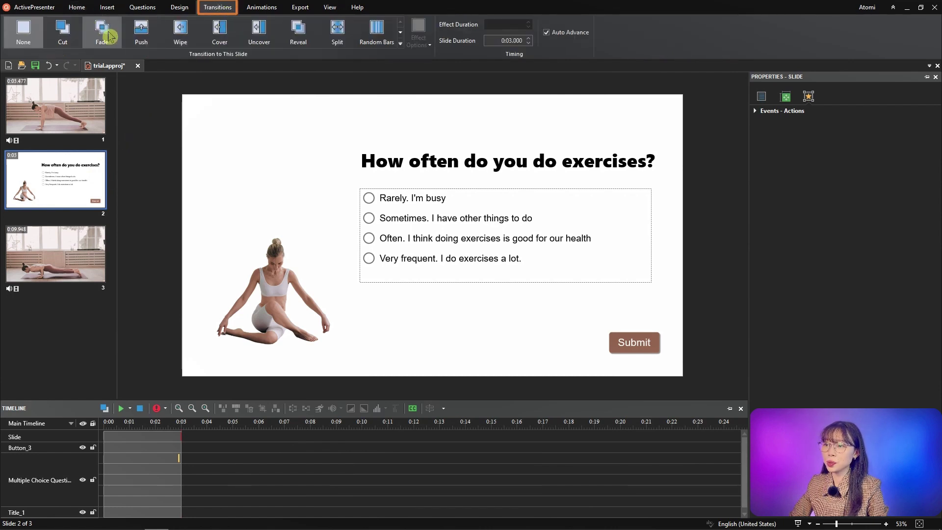
click(102, 31)
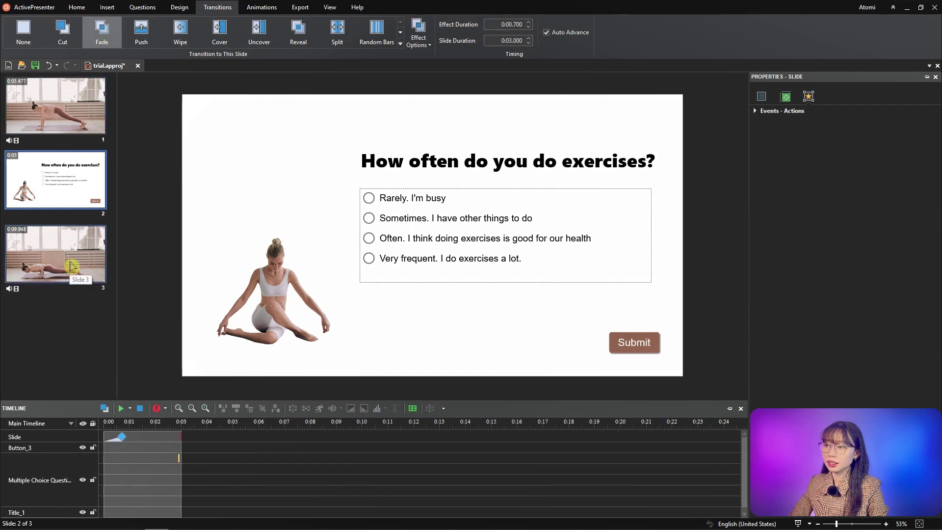
click(71, 266)
click(101, 41)
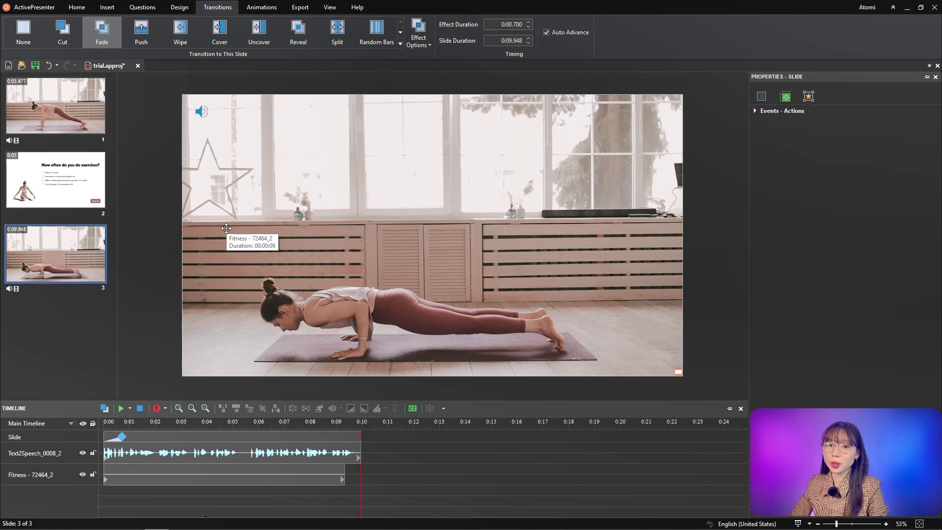
- Run an HTML5 Preview of the whole project in Practice mode
click(301, 7)
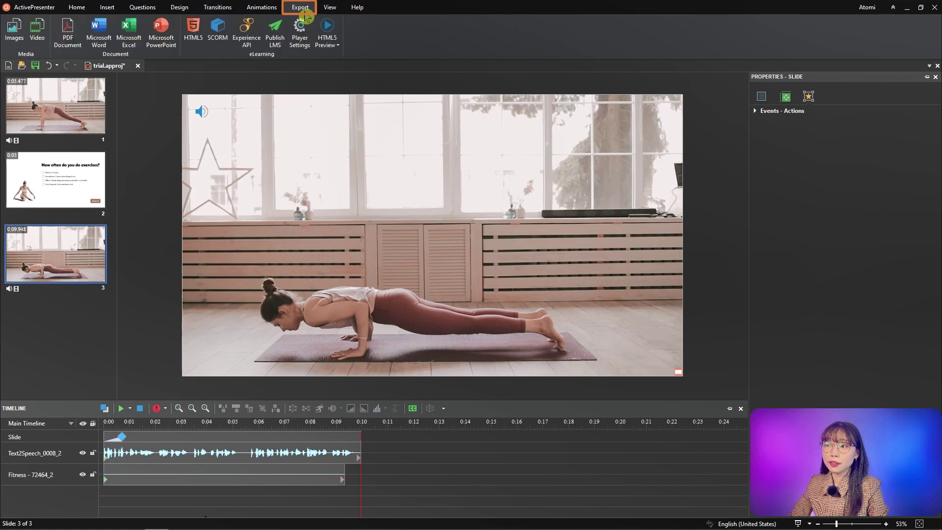
click(327, 37)
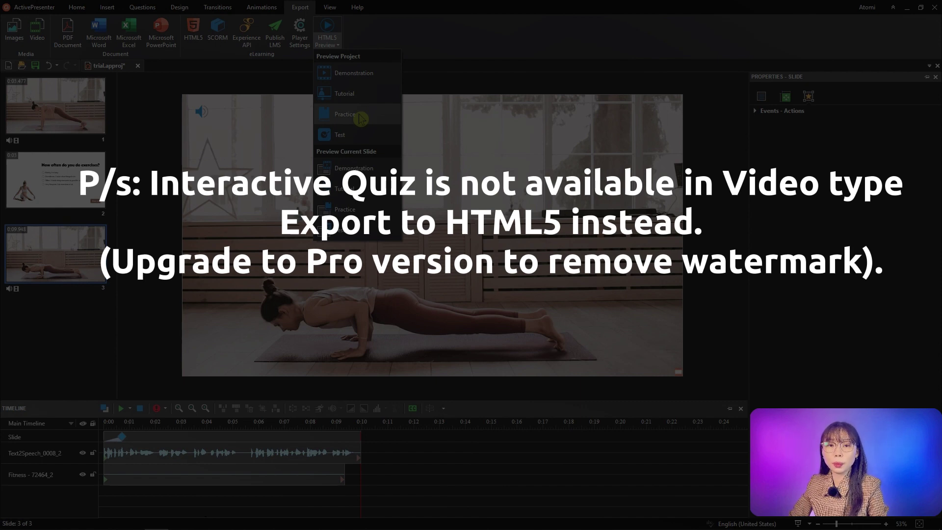
click(359, 114)
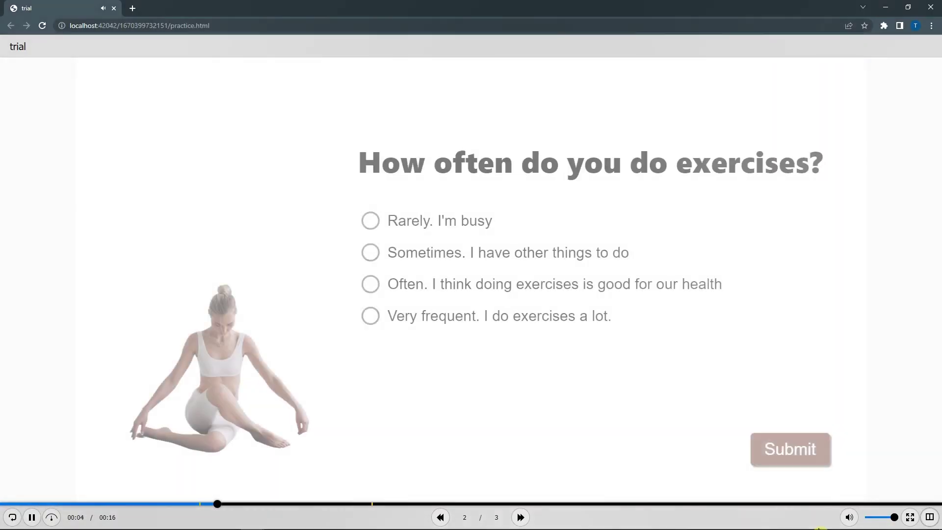
- Choose 'Very frequent. I do exercises a lot.', submit the survey, and continue to slide 3
click(567, 319)
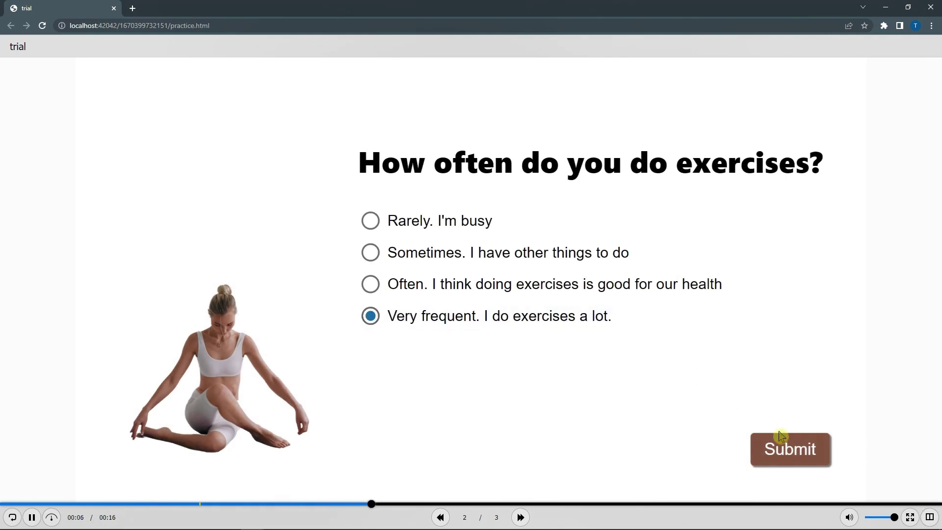
click(793, 450)
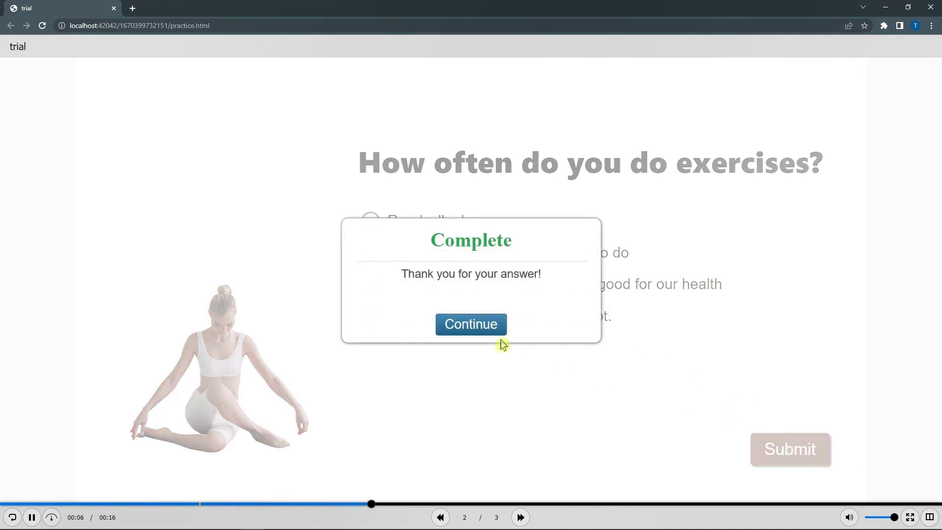
click(496, 332)
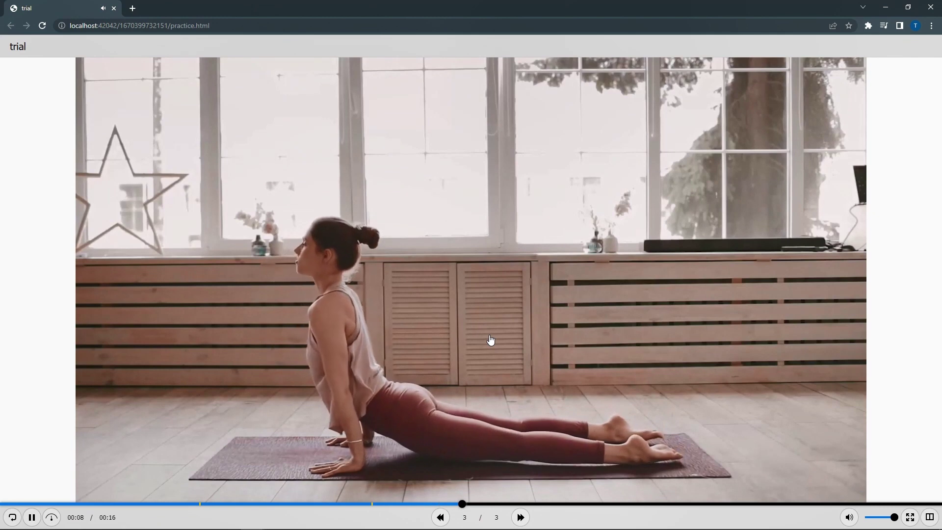